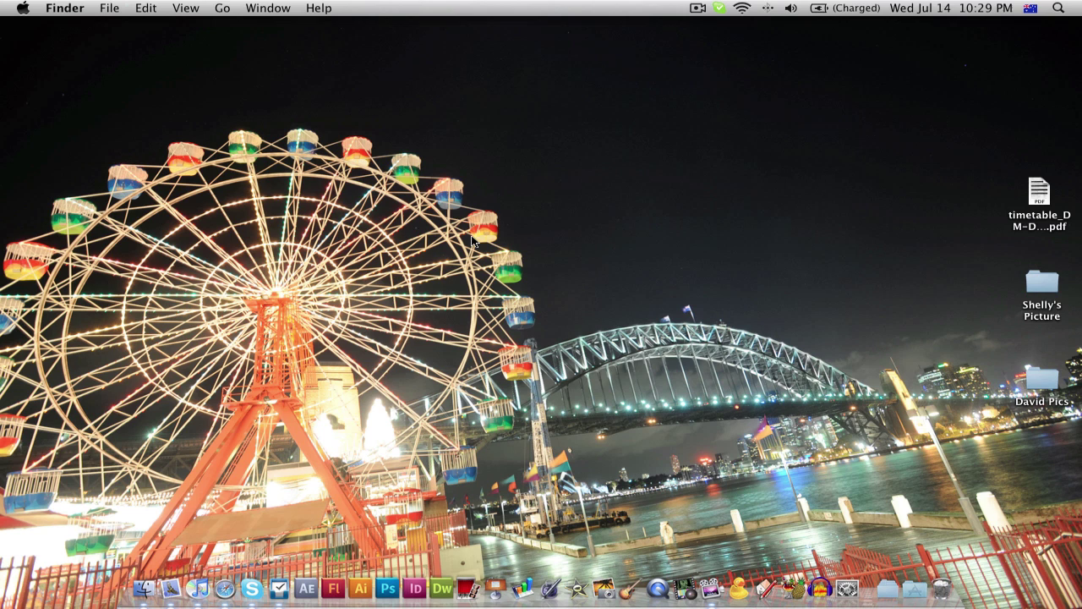
In Safari, search Google for "appcleaner" and open the AppCleaner page on freemacsoft.net.
left_click(225, 589)
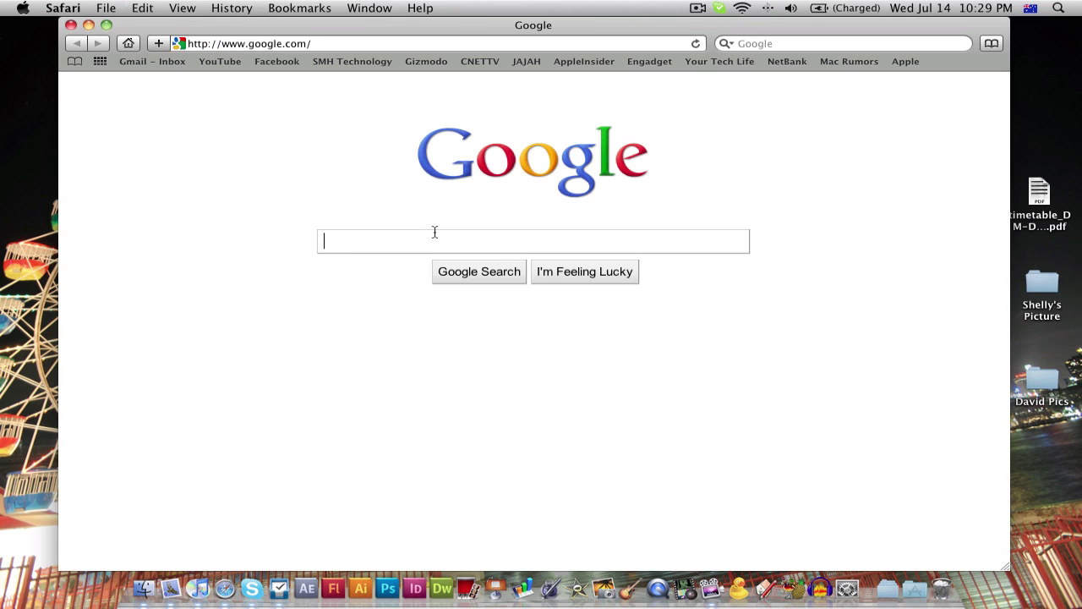
type("app")
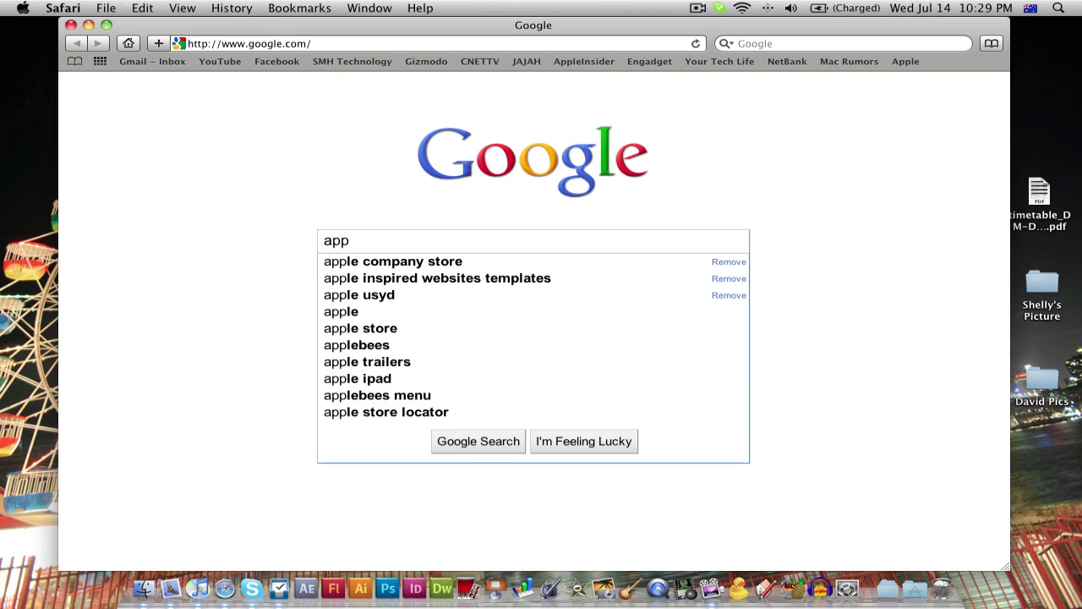
type("cleaner")
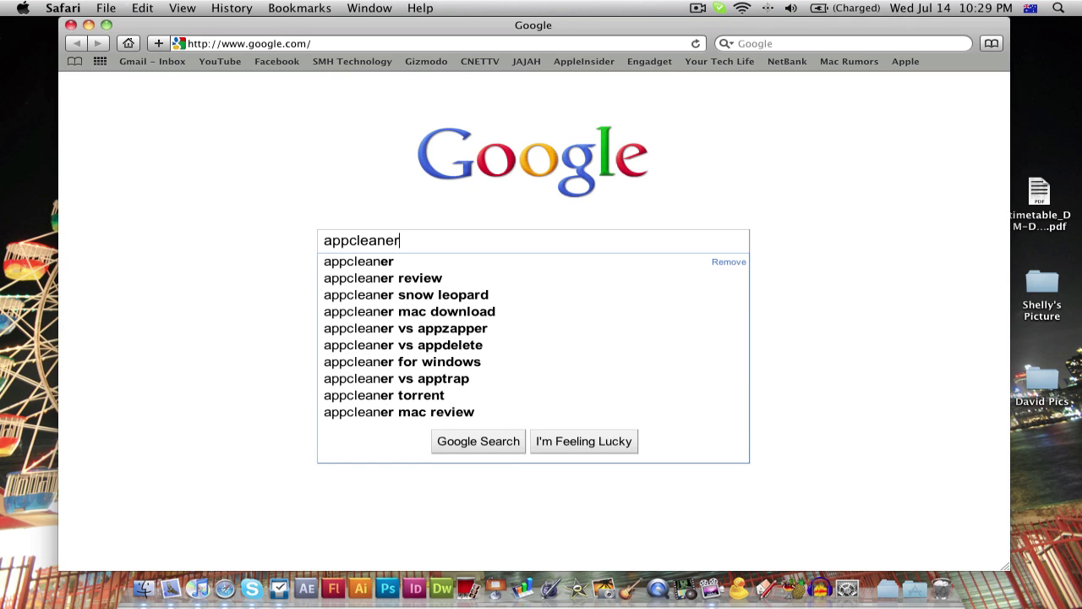
key("Down")
key("Return")
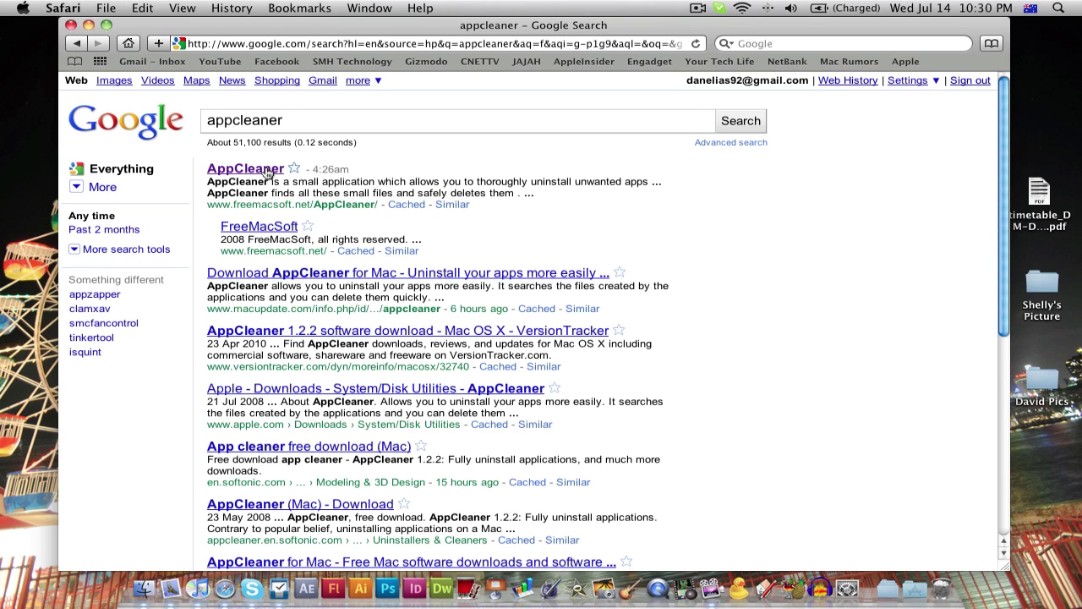
left_click(267, 173)
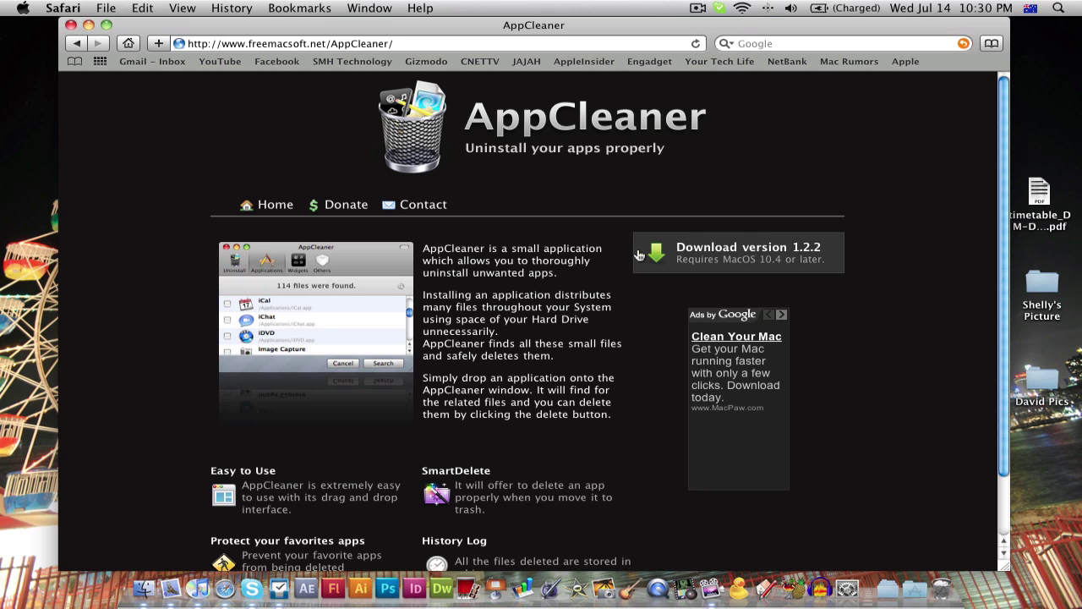
Close the browser window and launch the AppCleaner application through a Spotlight search.
left_click(71, 25)
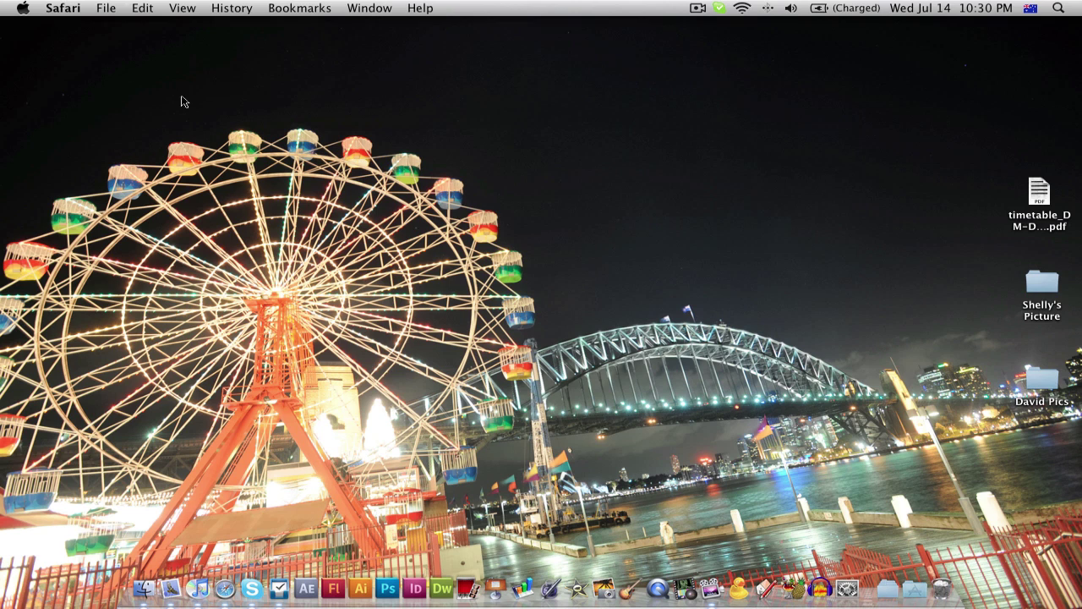
left_click(181, 101)
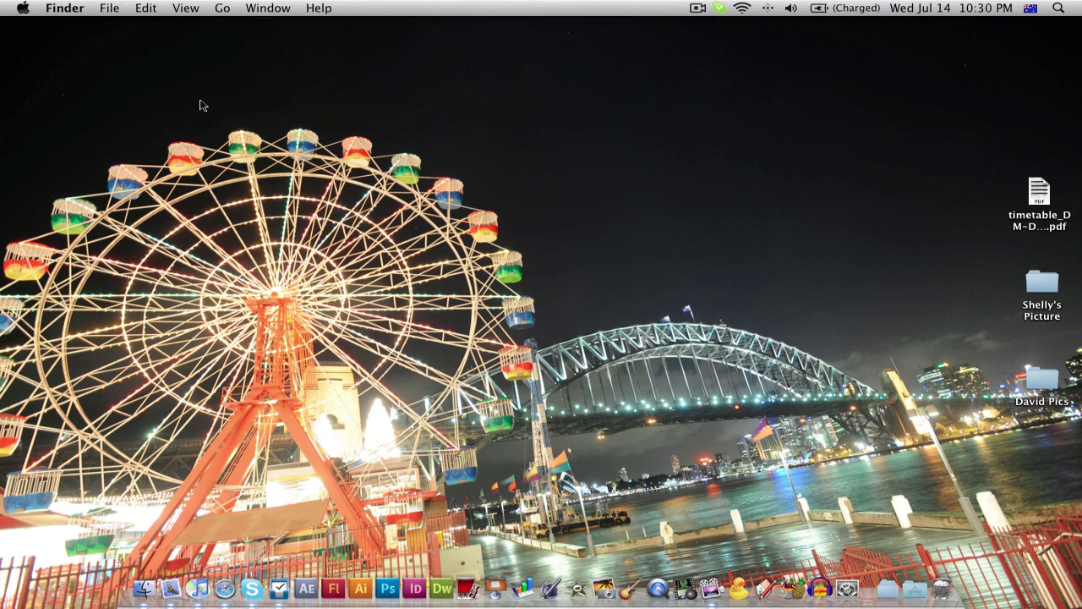
key("super+space")
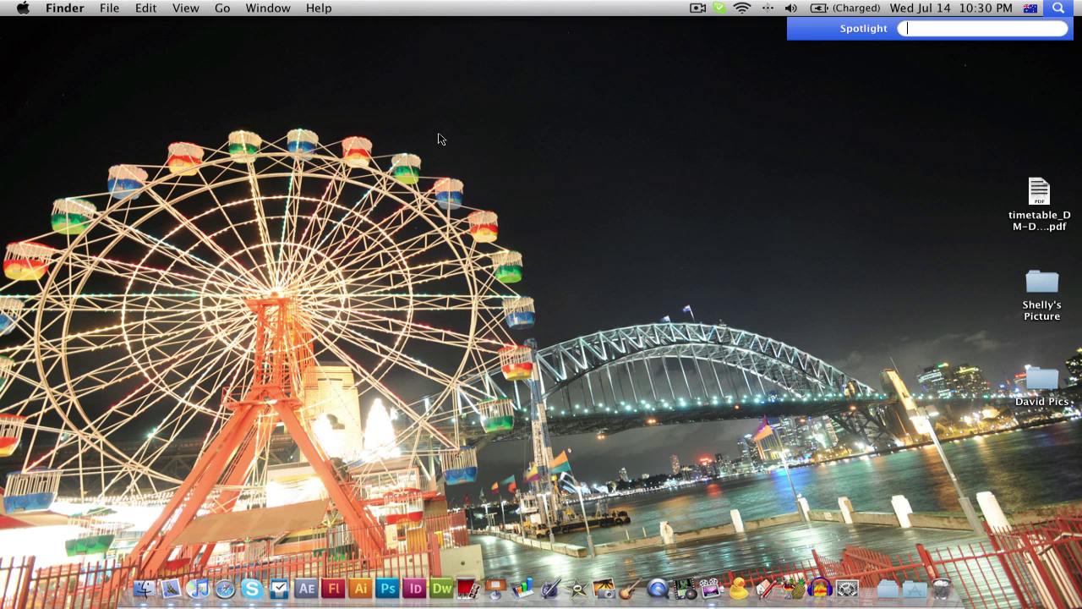
type("app")
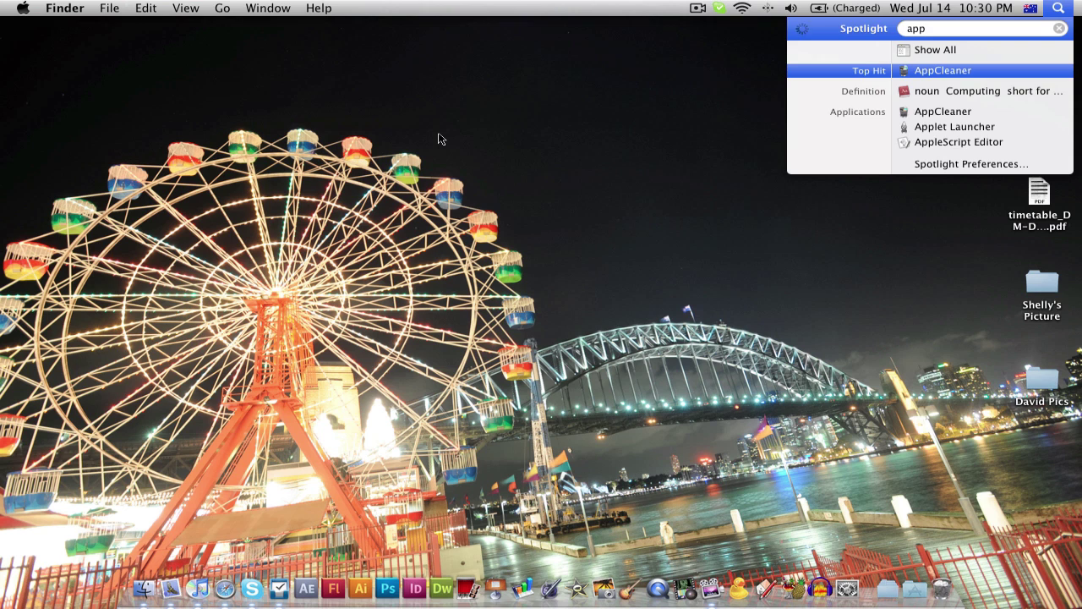
key("Return")
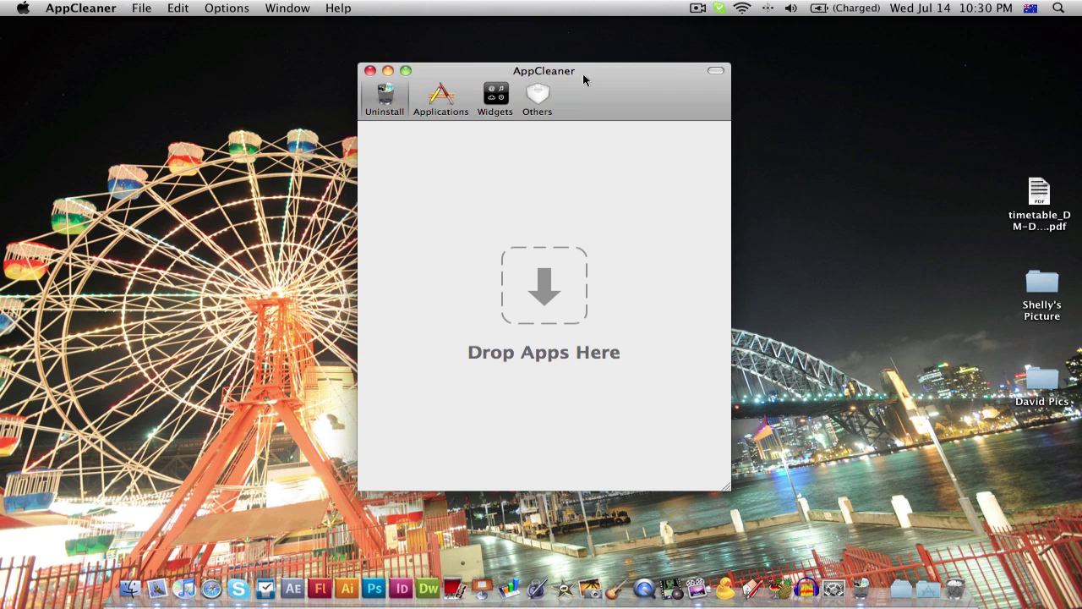
left_click_drag(582, 79, 576, 91)
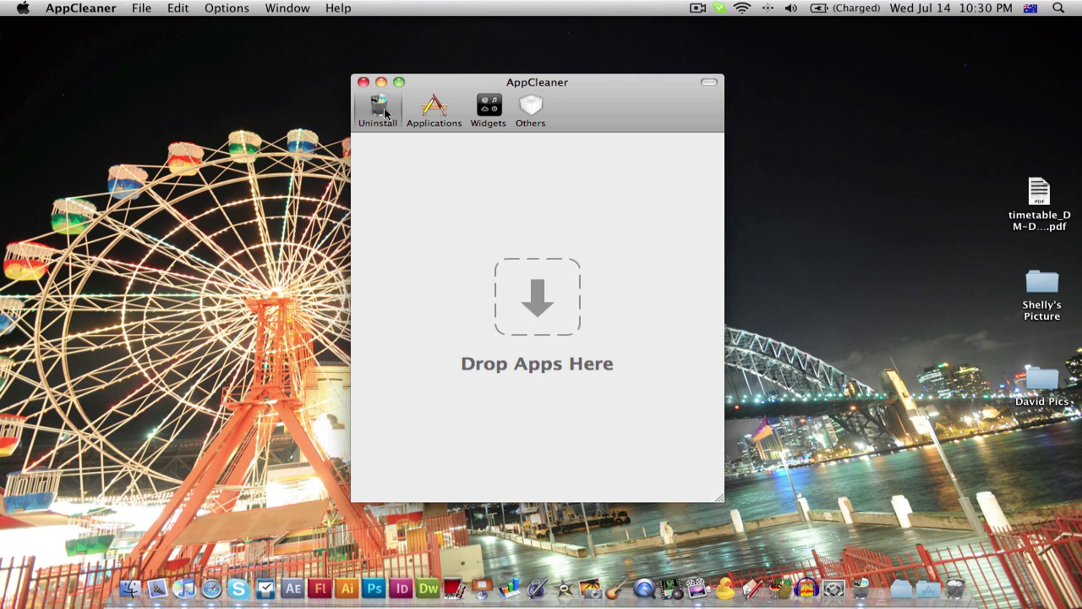
Browse AppCleaner's list of installed applications.
left_click(445, 110)
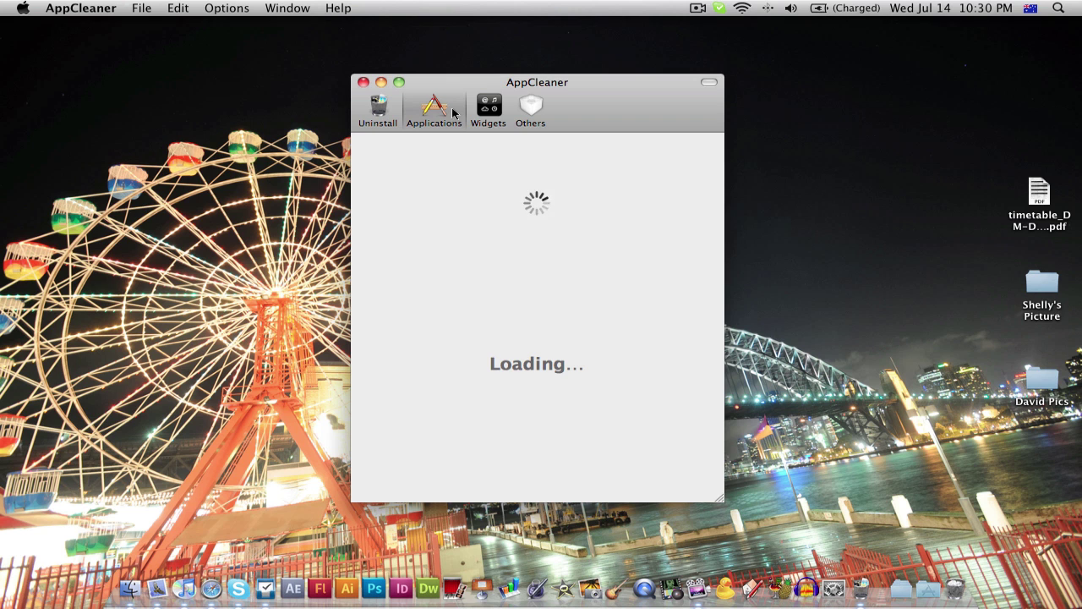
scroll(545, 186, "down", 20)
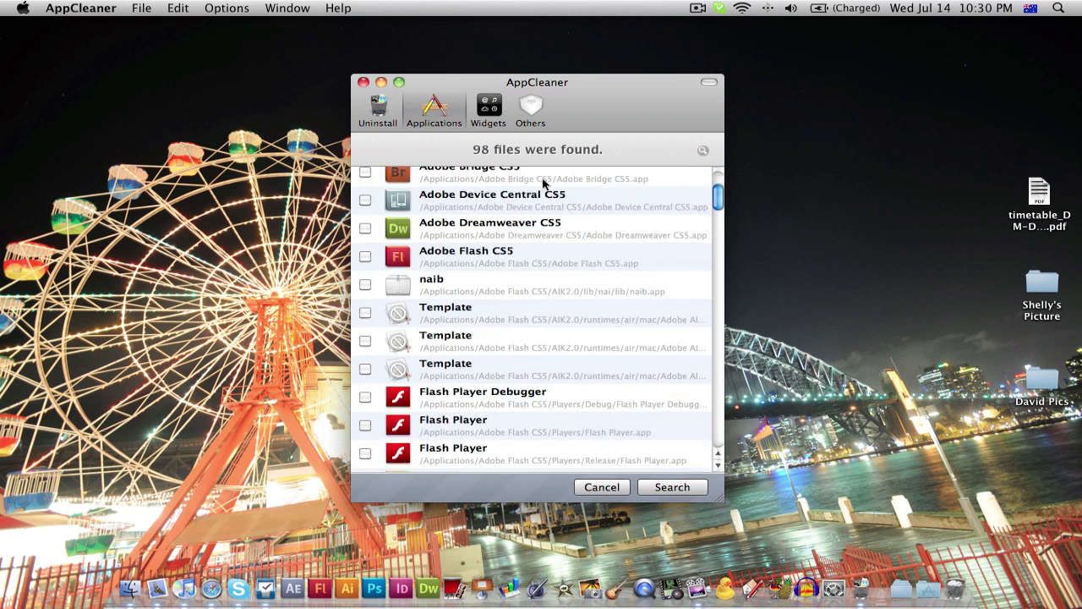
scroll(552, 192, "up", 20)
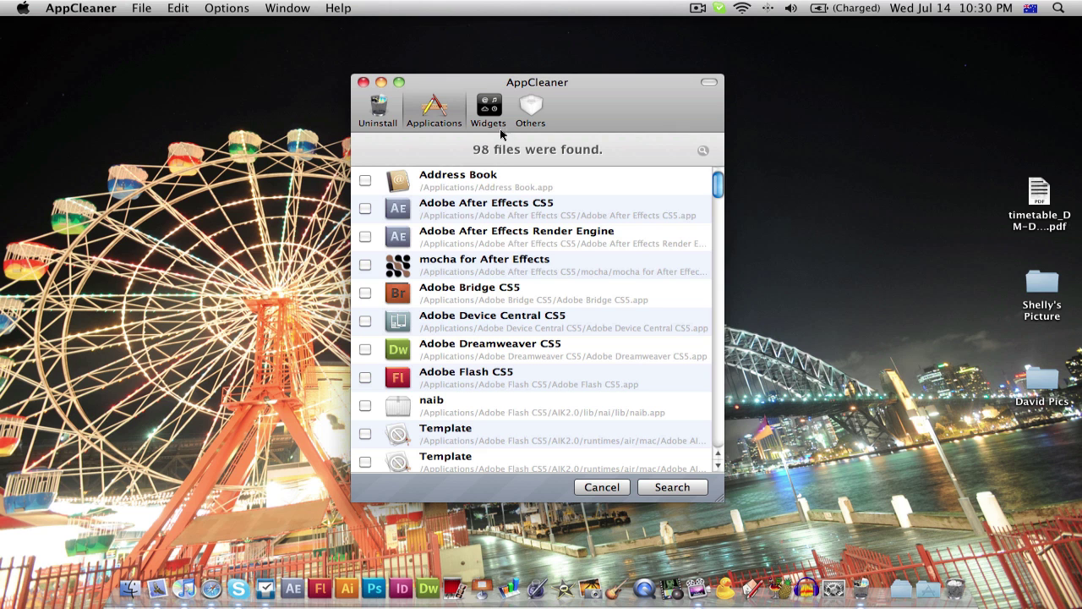
Examine AppCleaner's list of widgets, view the widgets in Dashboard, and look at the list of other components.
left_click(492, 117)
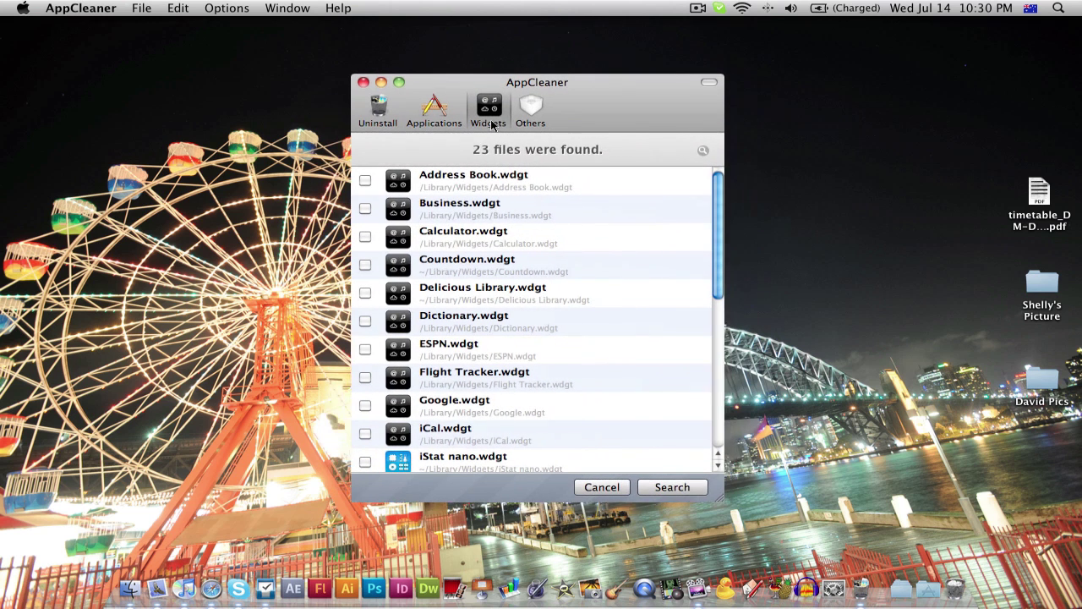
scroll(522, 212, "down", 10)
scroll(521, 218, "up", 10)
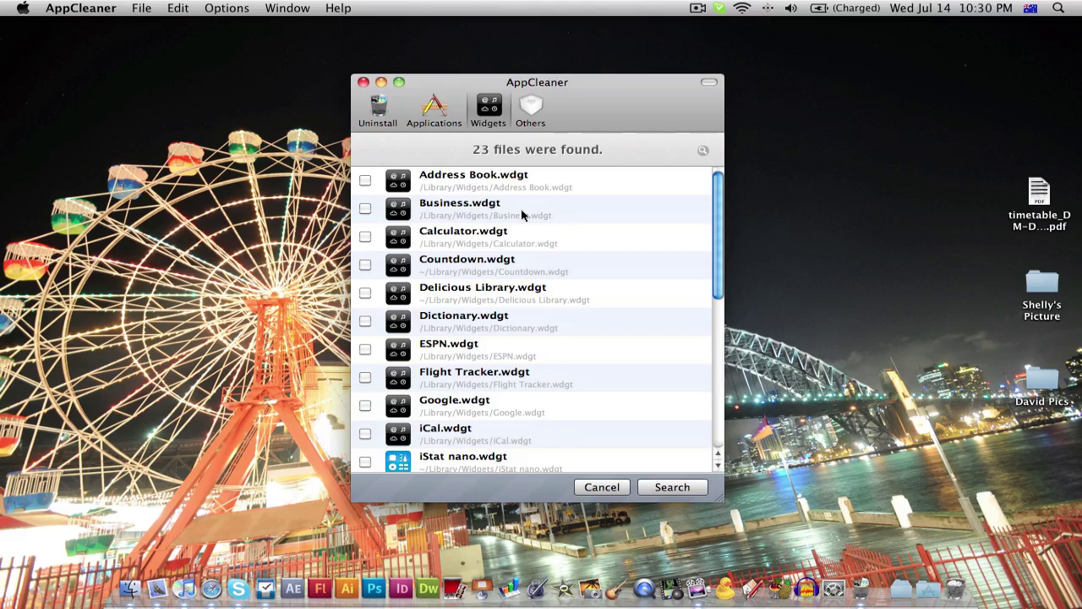
key("F12")
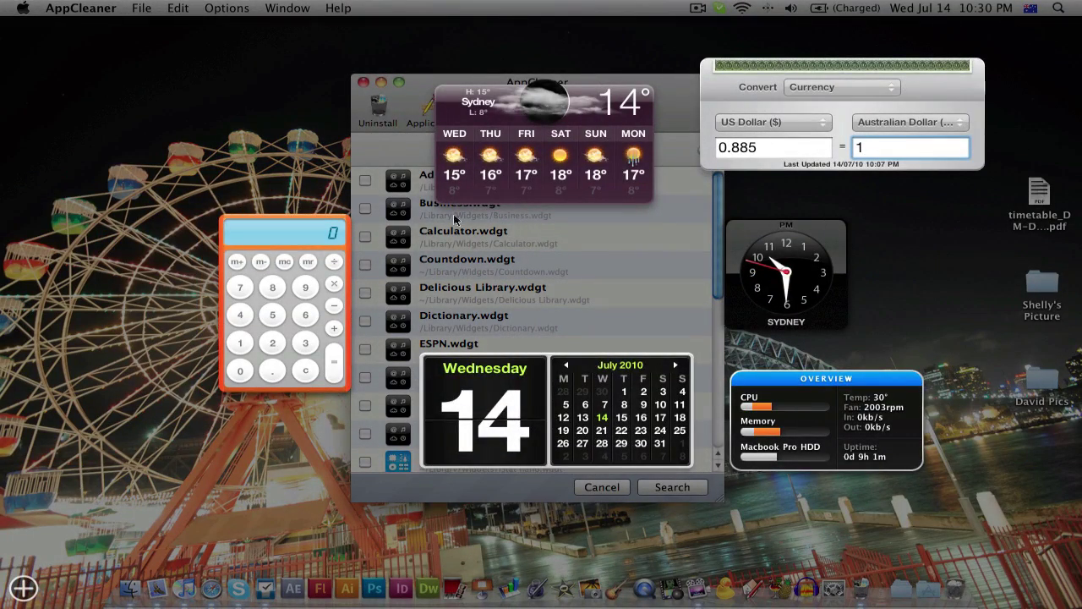
key("F12")
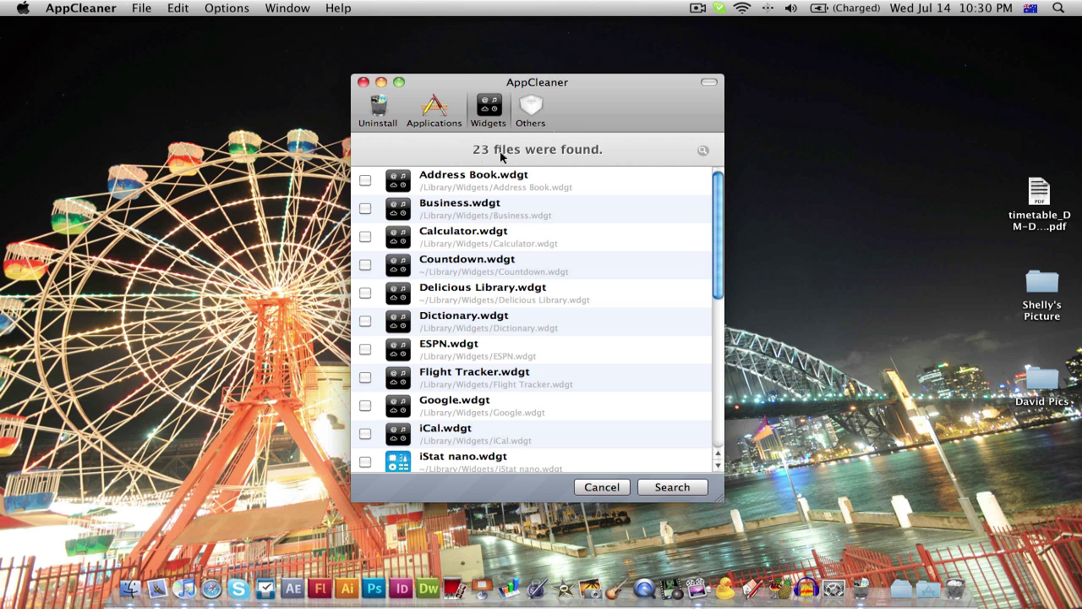
left_click(531, 111)
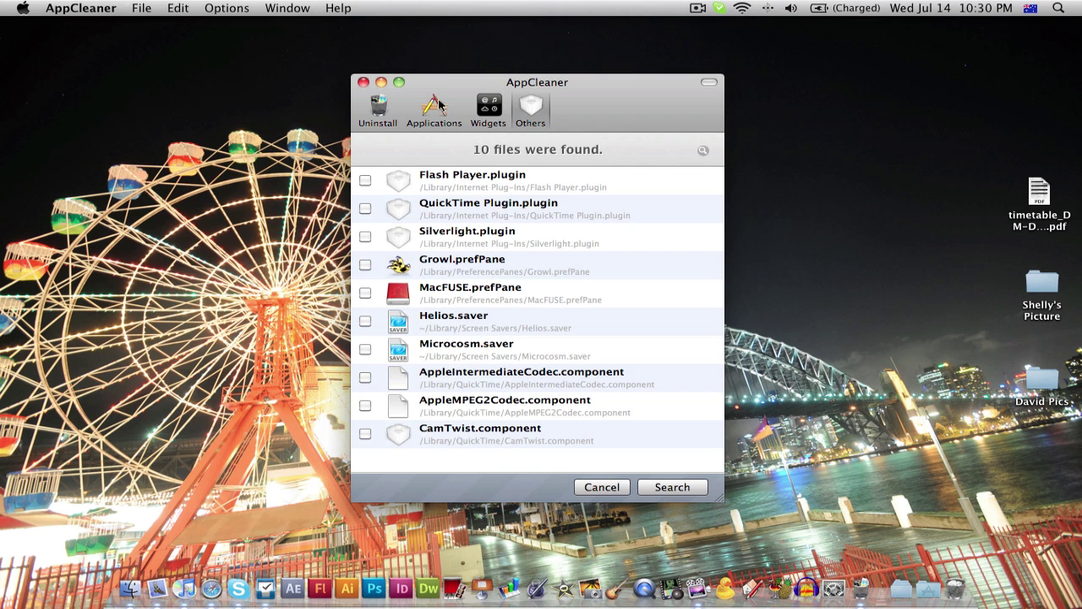
Return AppCleaner to its Uninstall view and open the Applications folder in Finder, placing the two windows side by side.
left_click(385, 115)
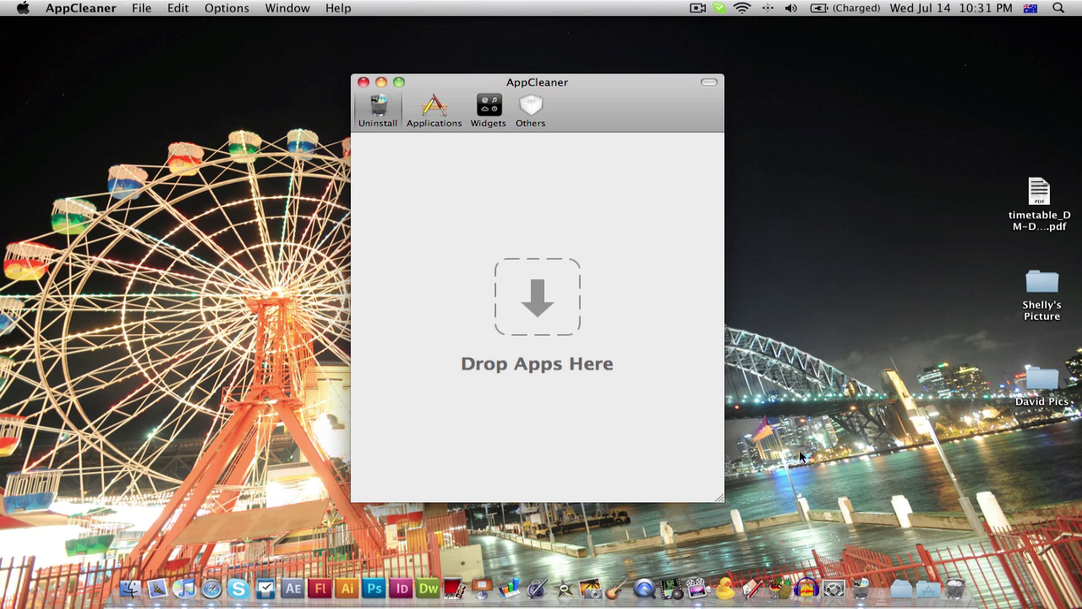
left_click(919, 586)
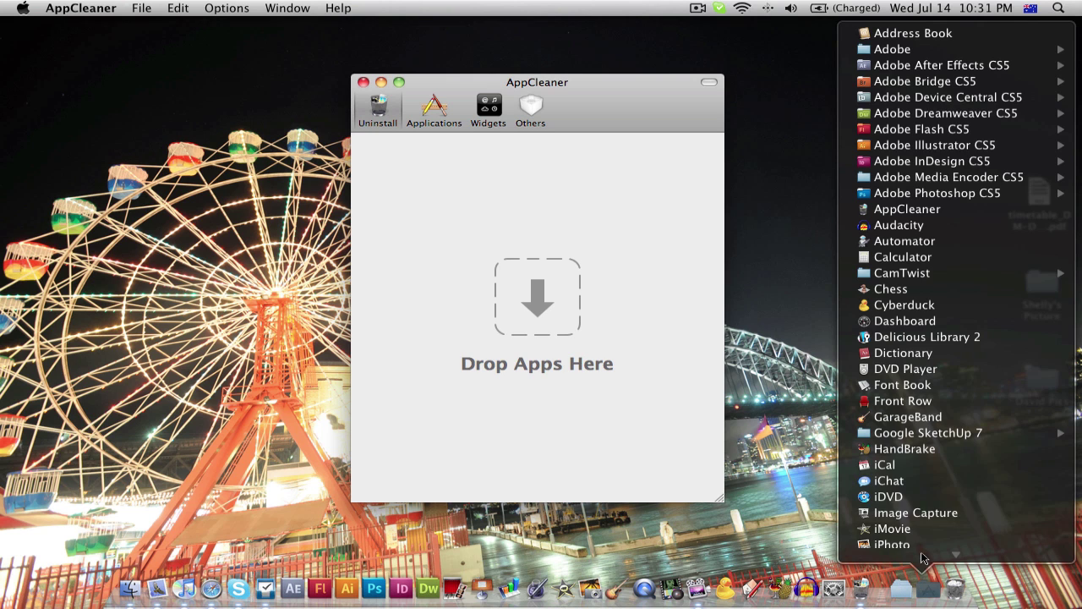
mouse_move(923, 555)
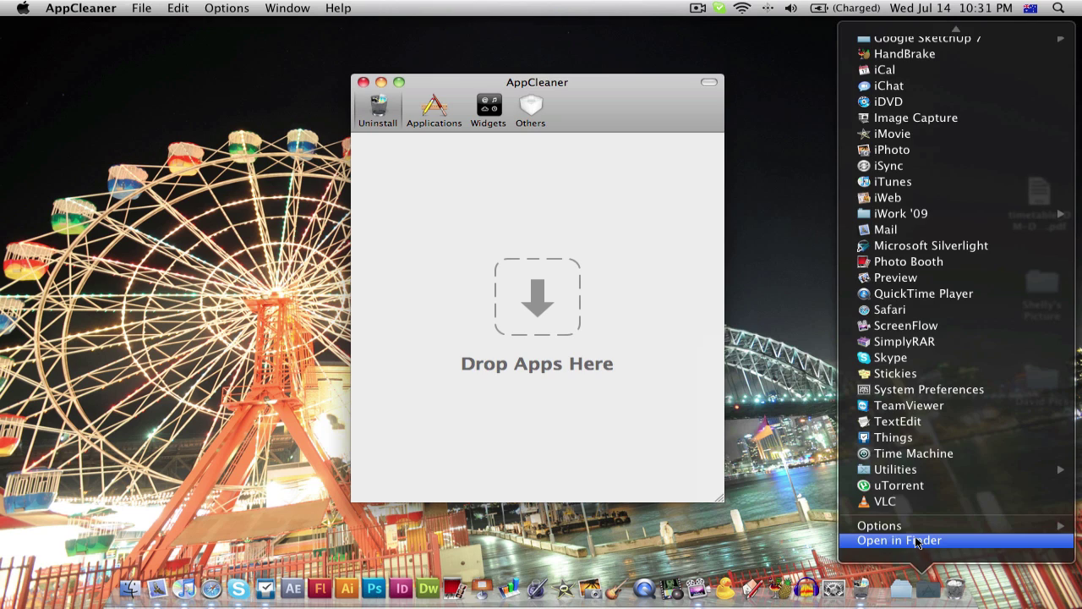
left_click(900, 540)
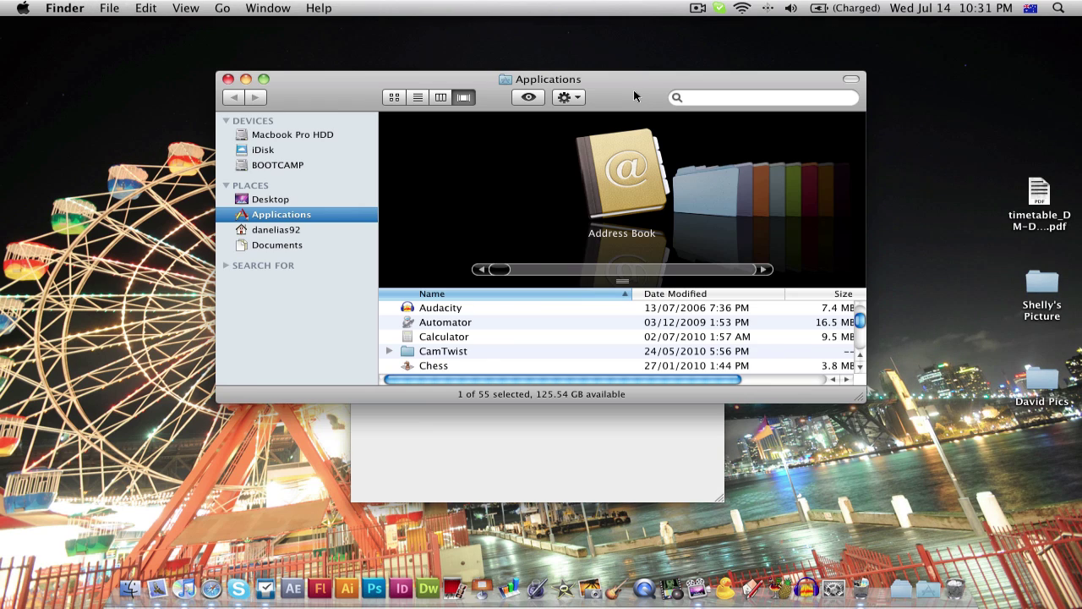
left_click_drag(635, 97, 979, 169)
left_click_drag(640, 85, 313, 78)
left_click_drag(657, 151, 579, 105)
Find Audacity in the Applications folder and drop it onto AppCleaner to search for its related files.
scroll(724, 342, "down", 3)
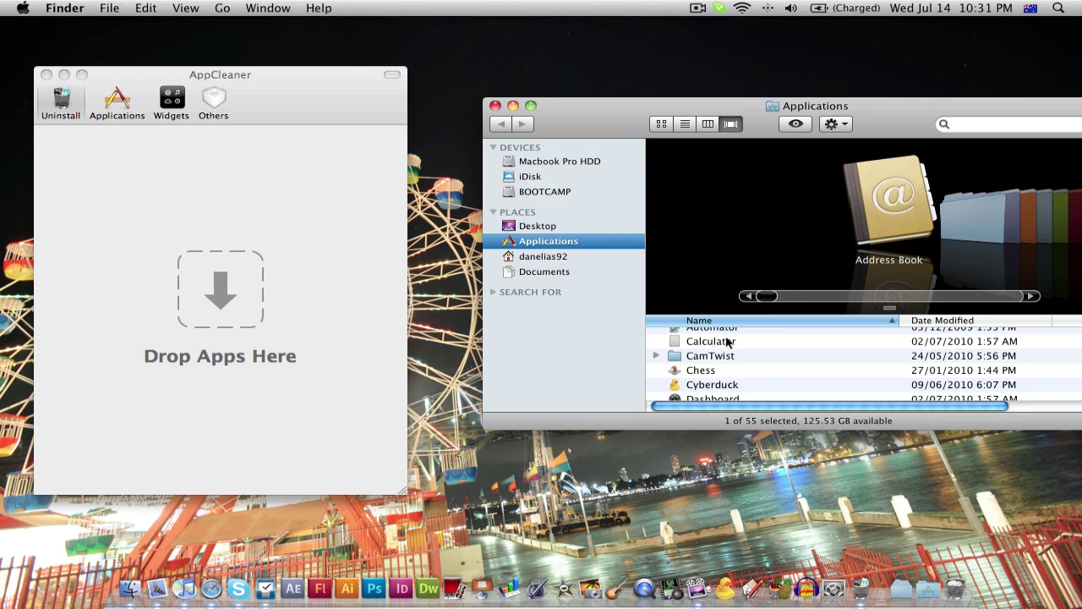
scroll(726, 341, "up", 8)
scroll(726, 343, "down", 1)
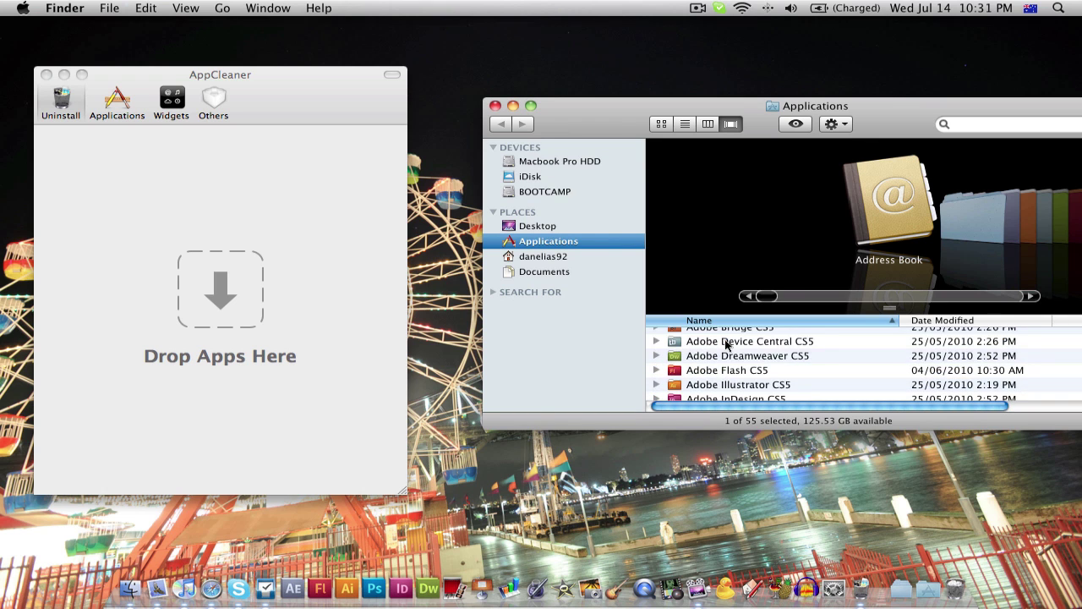
scroll(725, 345, "down", 4)
left_click(732, 355)
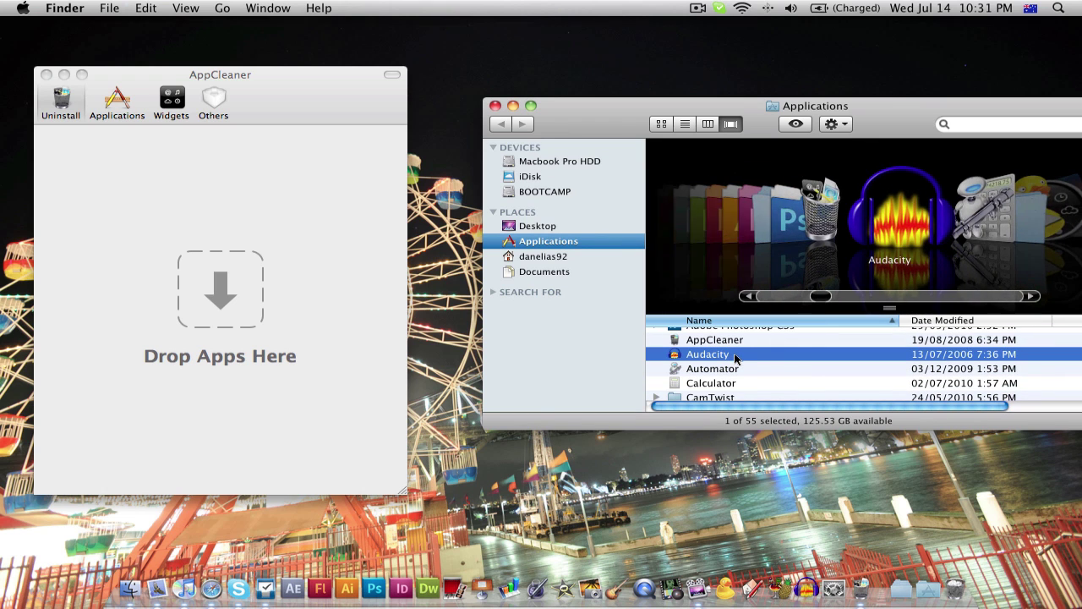
left_click_drag(734, 358, 318, 313)
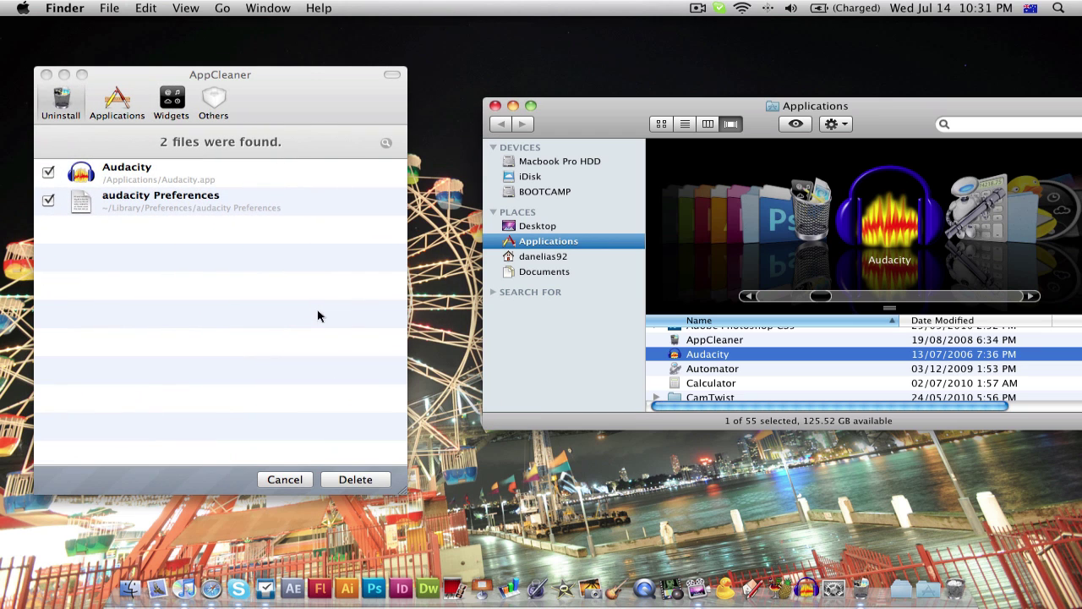
Review the files found for Audacity in AppCleaner, including its preferences file.
left_click_drag(553, 130, 515, 139)
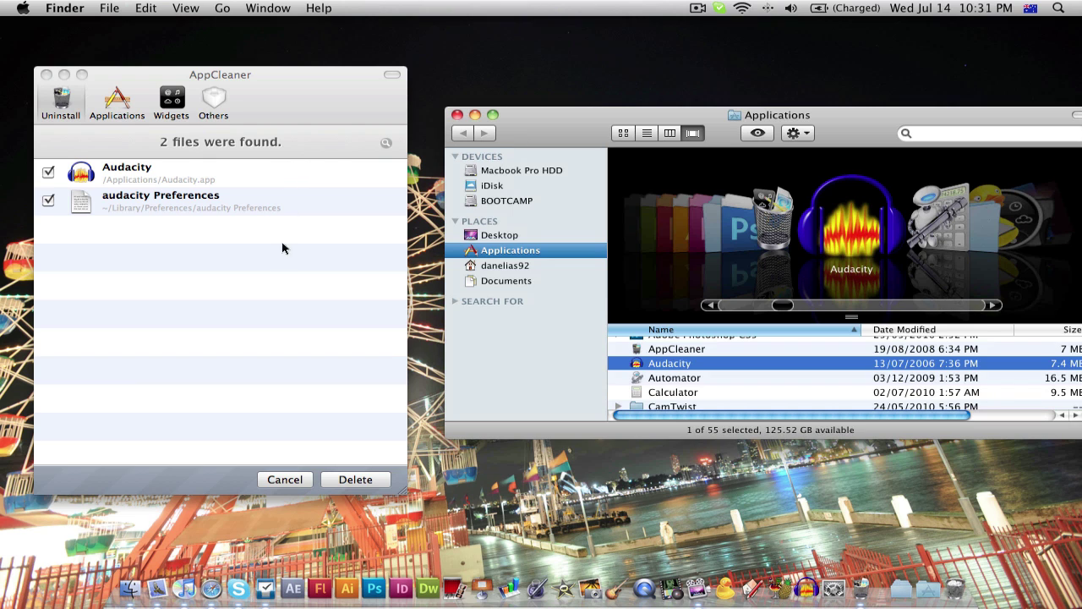
left_click(201, 172)
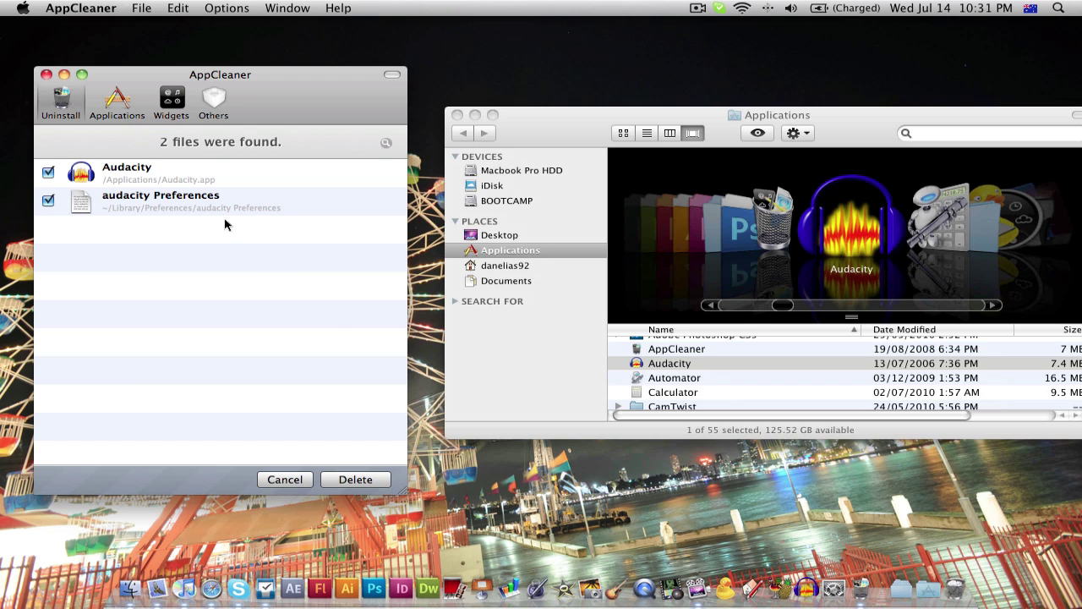
left_click(208, 180)
key("Down")
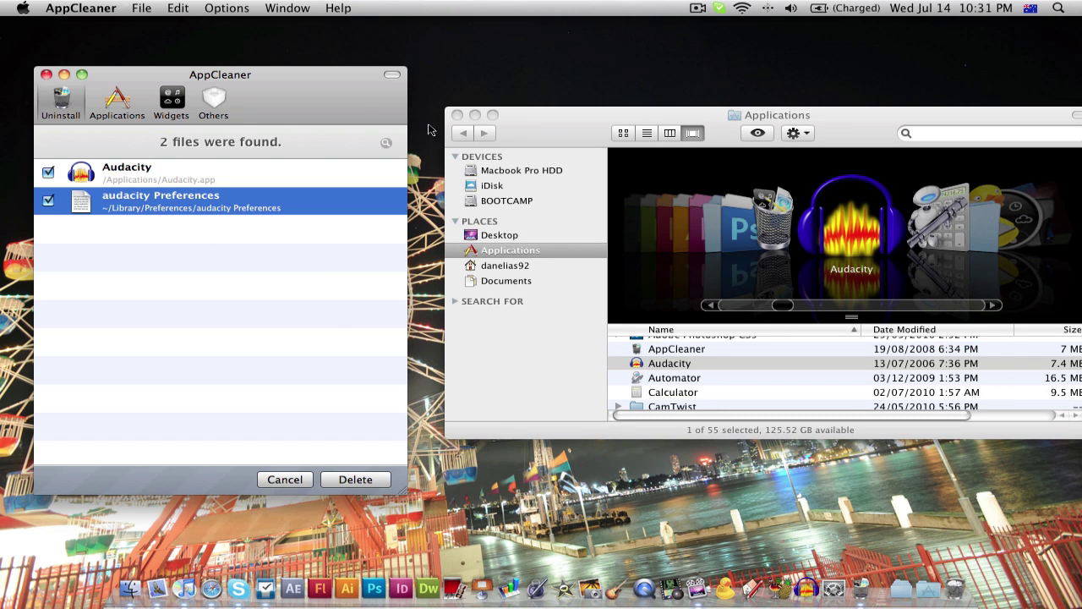
Close the Finder window of the Applications folder and bring AppCleaner back to the front.
left_click(483, 125)
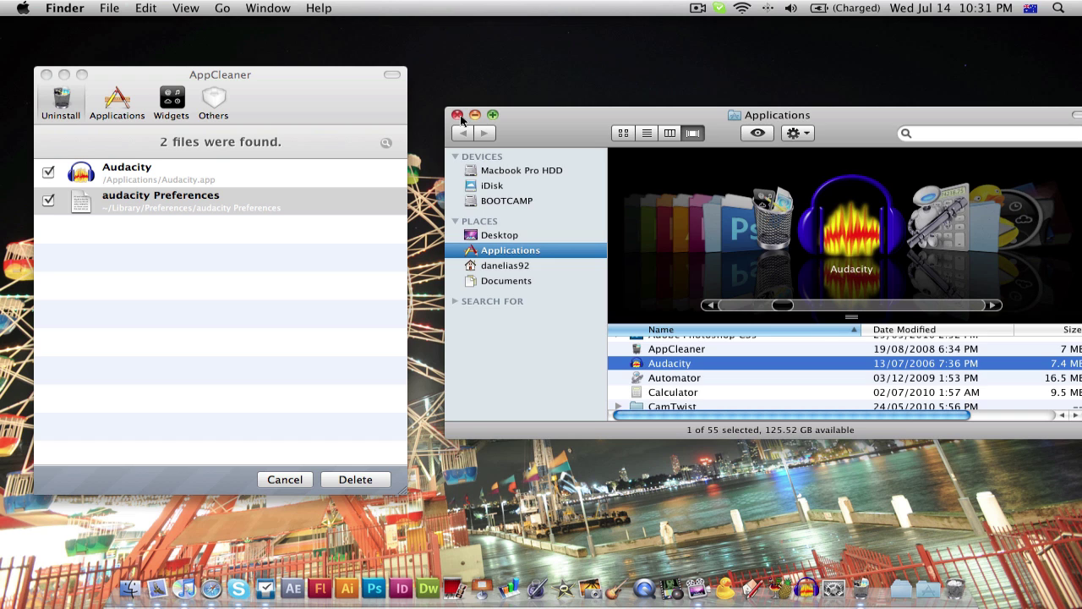
left_click(458, 115)
left_click(245, 109)
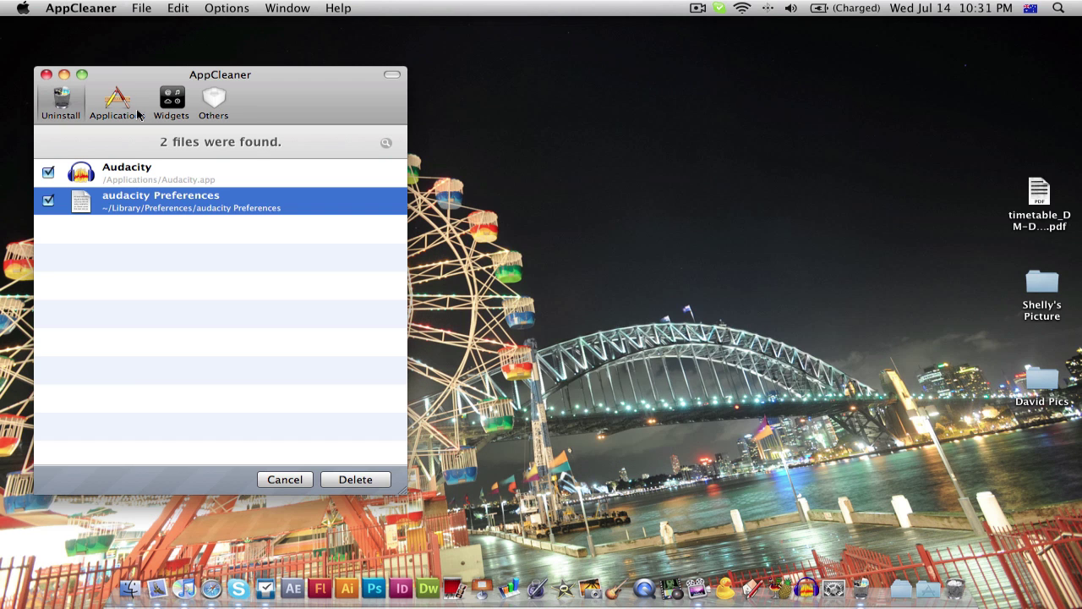
Find and tick Audacity in AppCleaner's list of installed applications, and search for its related files.
left_click(136, 115)
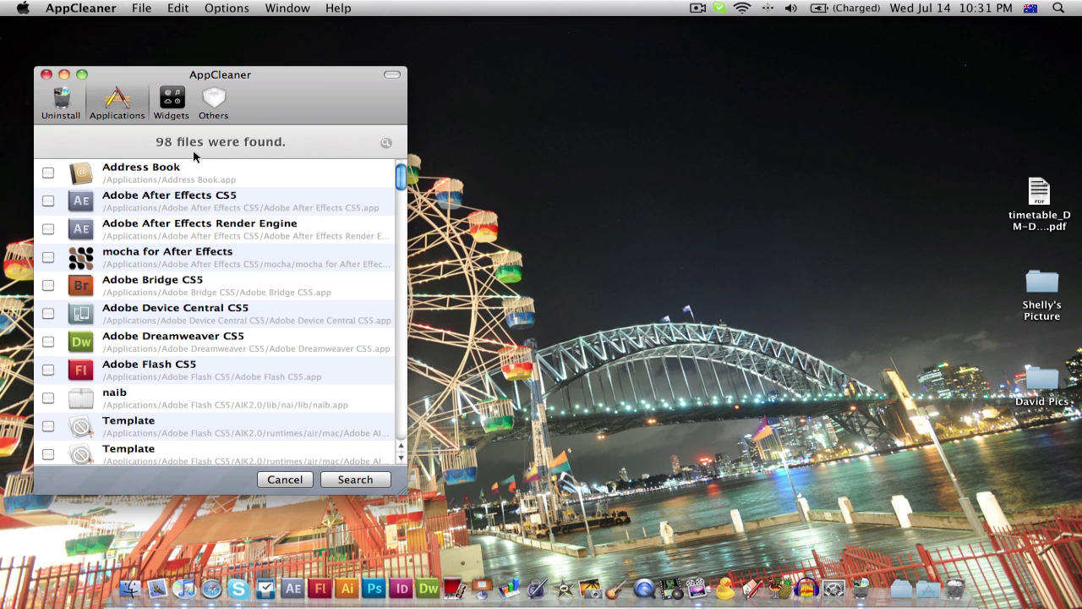
scroll(213, 197, "down", 10)
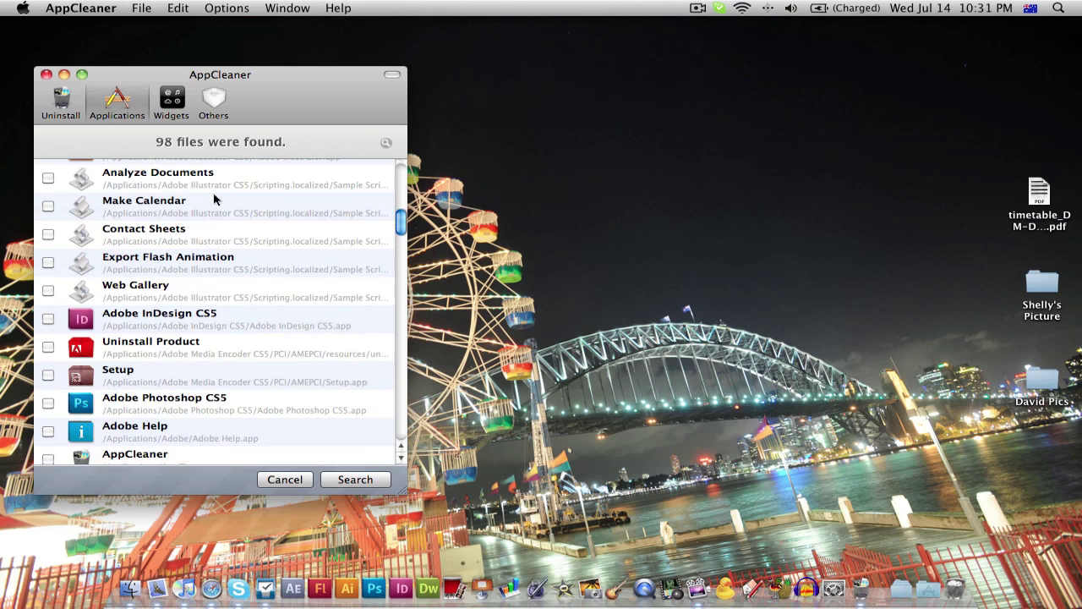
scroll(213, 197, "down", 3)
left_click(147, 333)
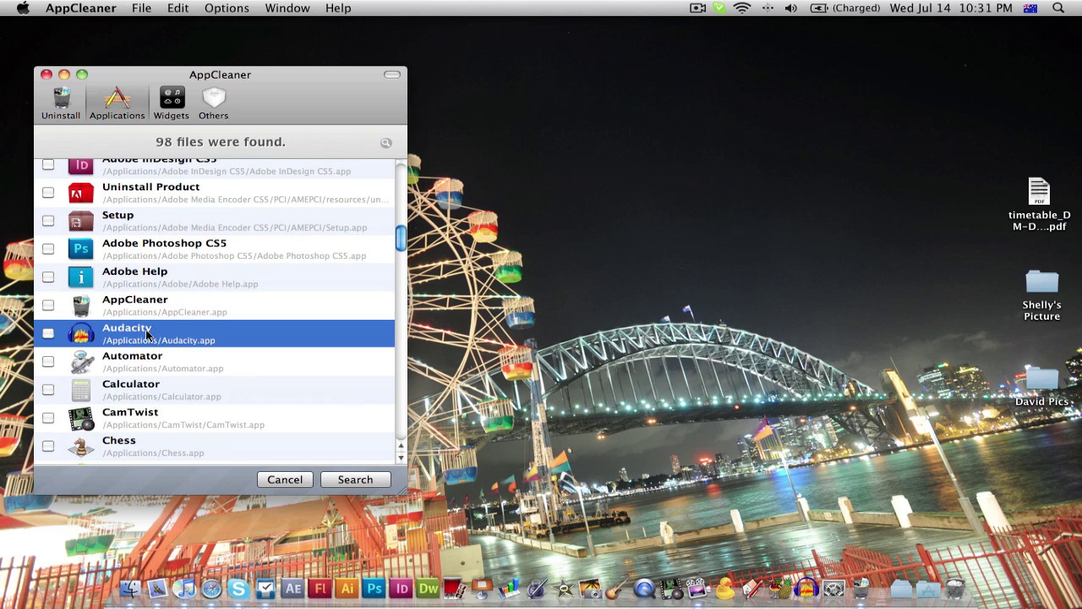
left_click(48, 333)
left_click(362, 480)
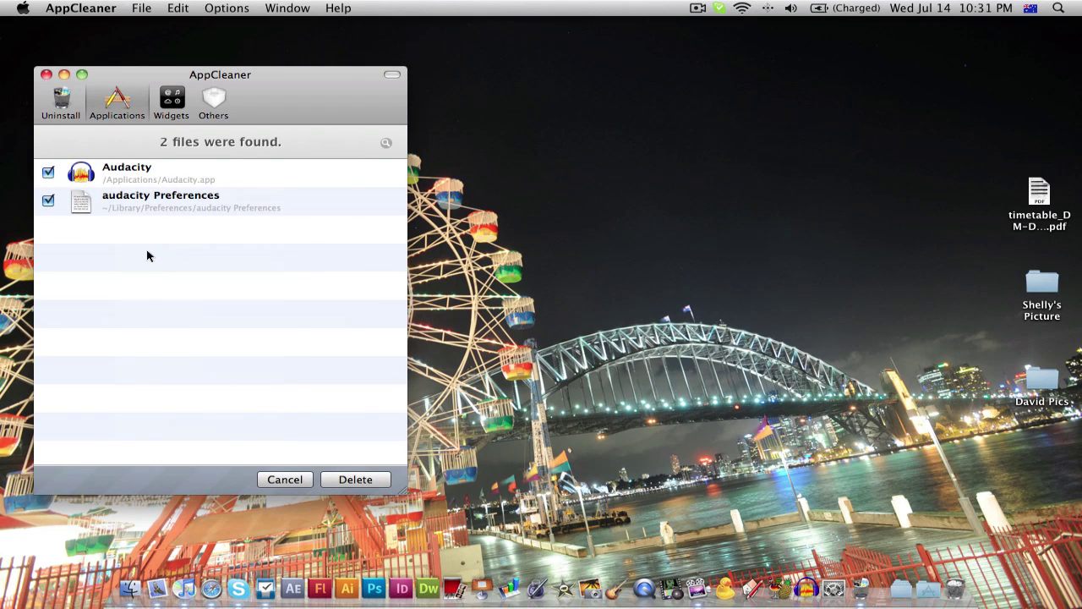
Check the Audacity application and audacity Preferences entries, and delete both files.
key("Down")
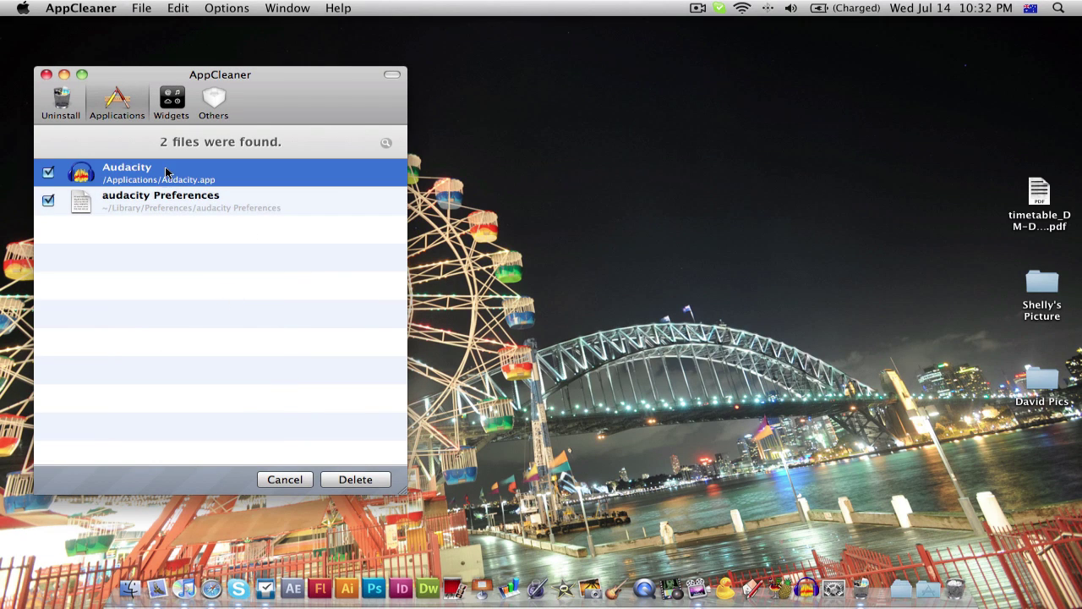
key("Down")
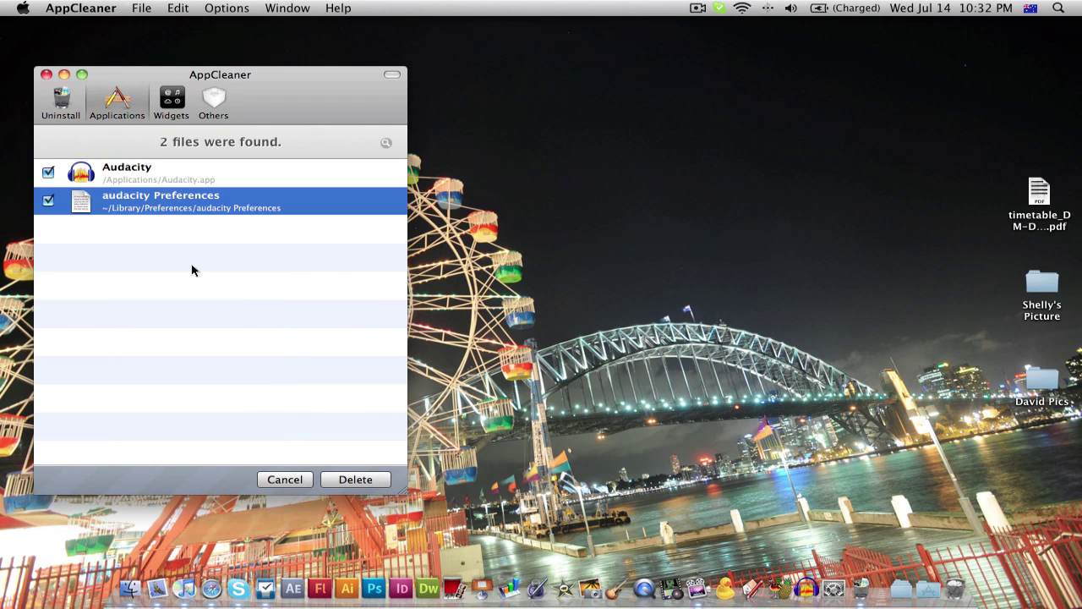
left_click(355, 480)
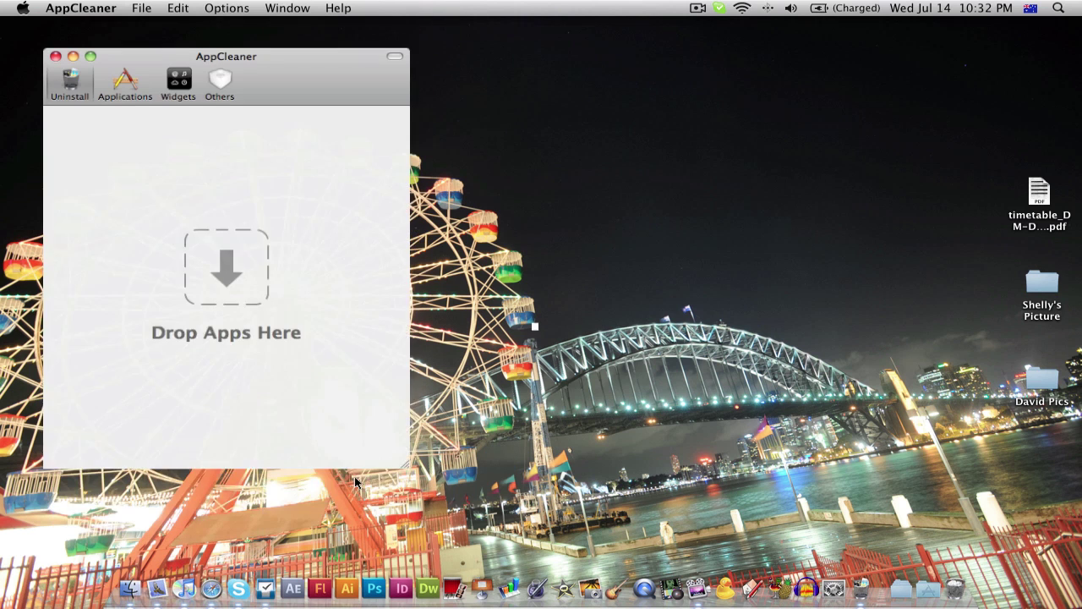
Move the AppCleaner window to the middle of the desktop, and close and reopen it.
left_click_drag(274, 107, 489, 133)
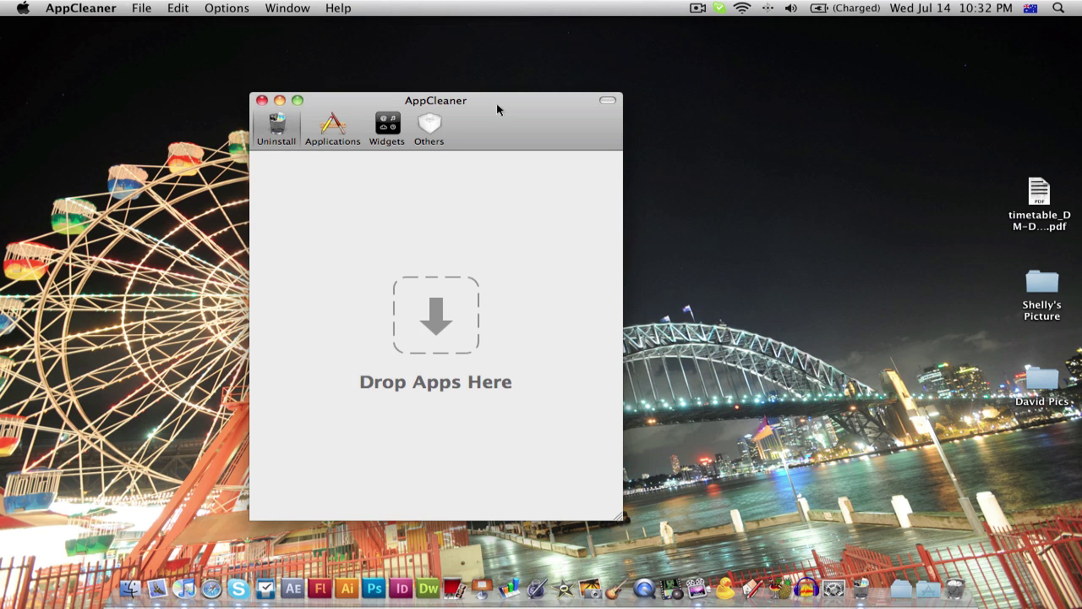
left_click_drag(496, 104, 611, 79)
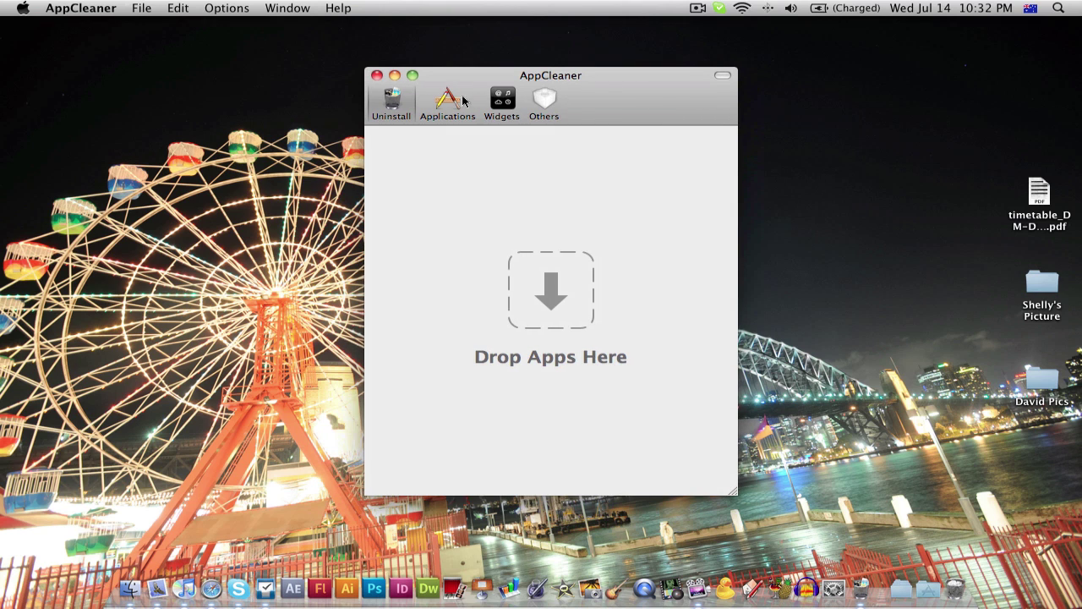
left_click(377, 75)
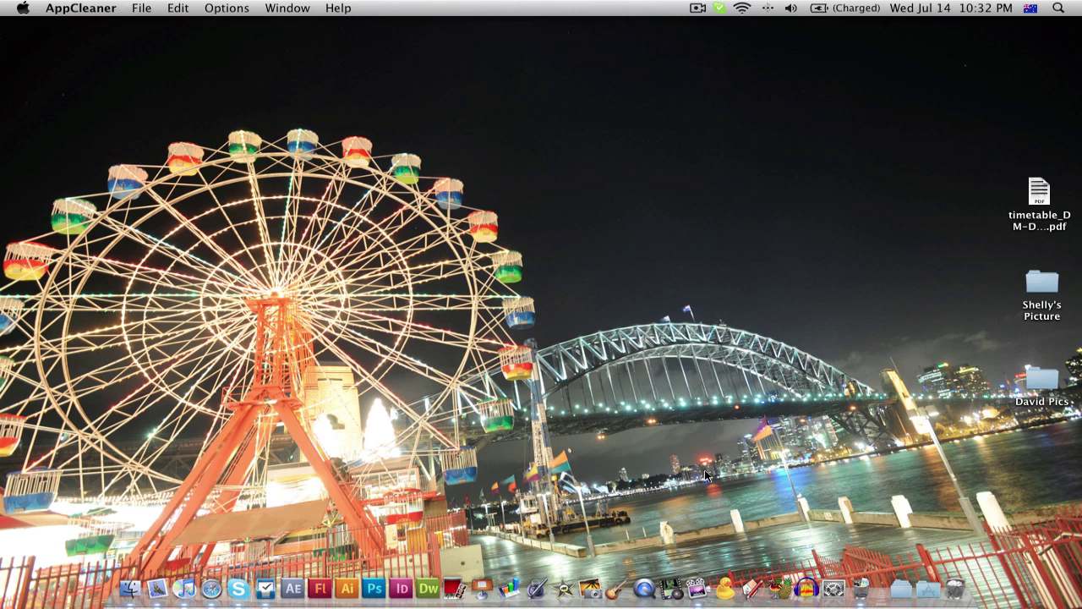
left_click(862, 589)
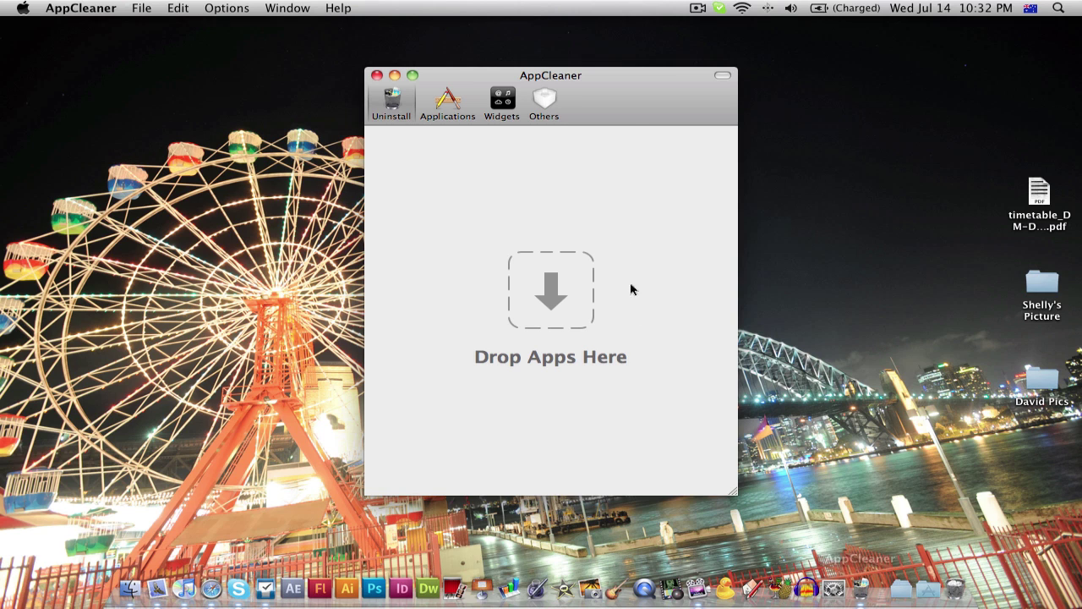
mouse_move(630, 106)
left_mouse_down()
mouse_move(620, 106)
mouse_move(628, 113)
left_mouse_up()
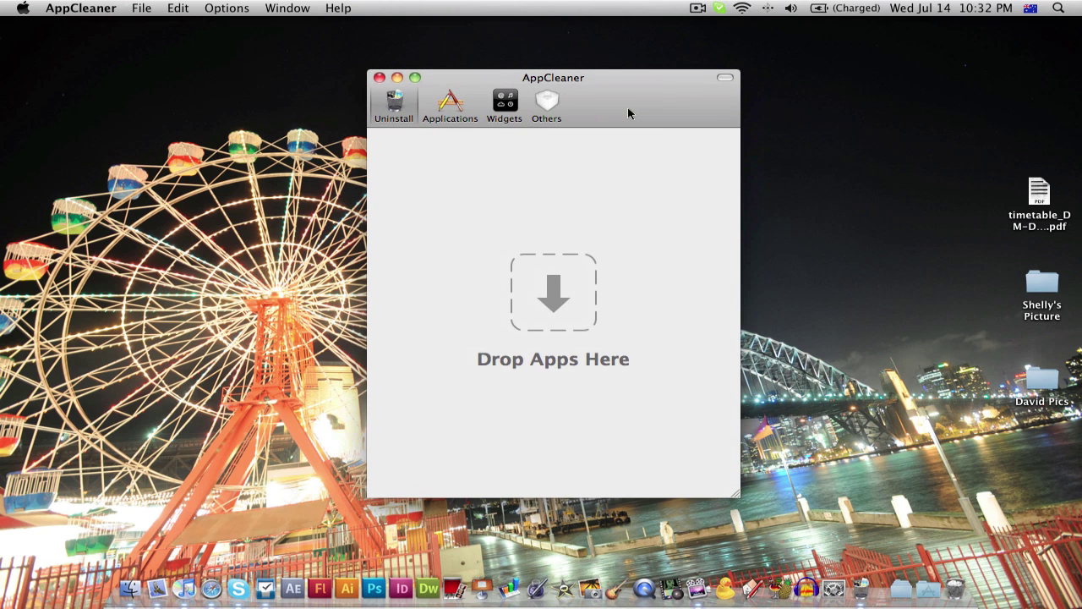